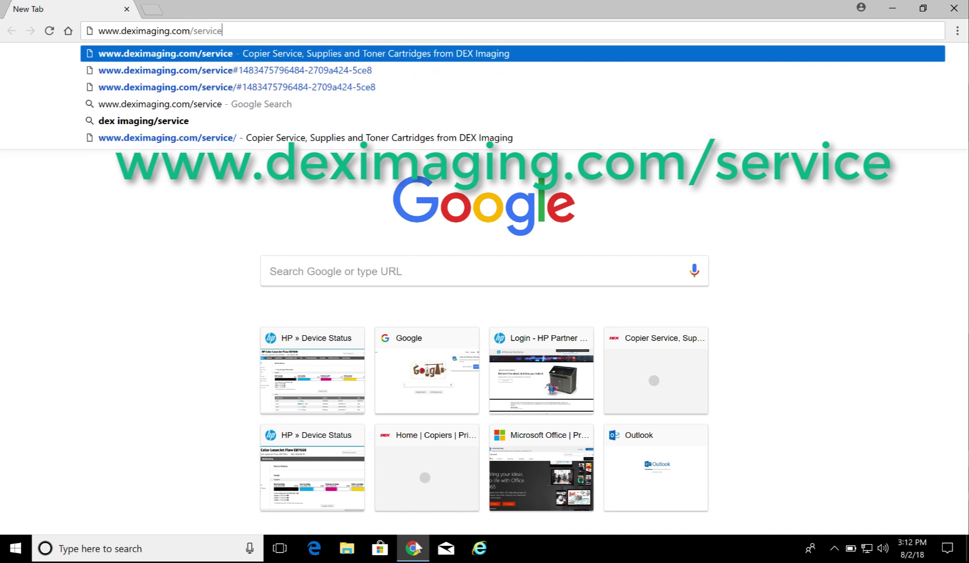
Reach the Kyocera Download Center in a new tab through the DEX Imaging service page's Resources links
key(Return)
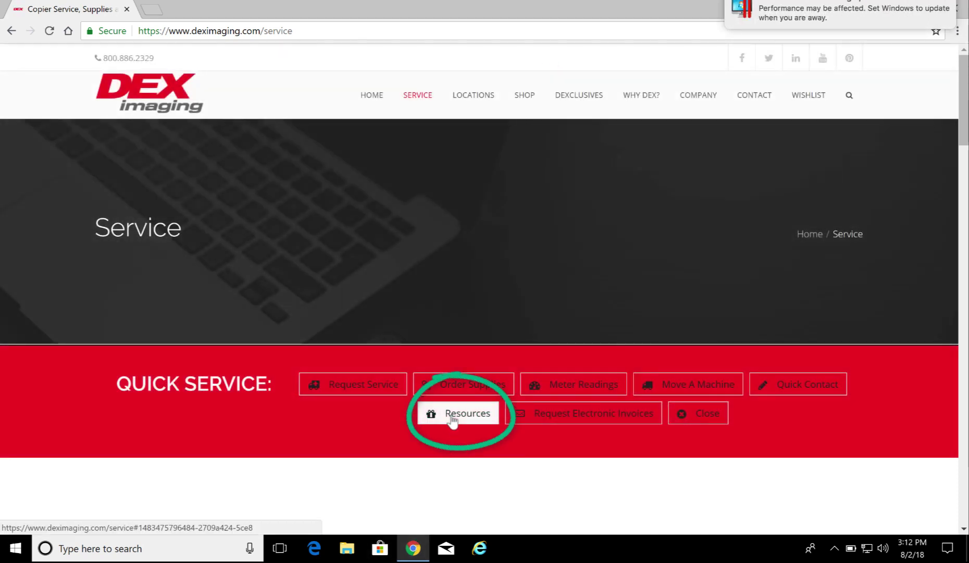
click(453, 420)
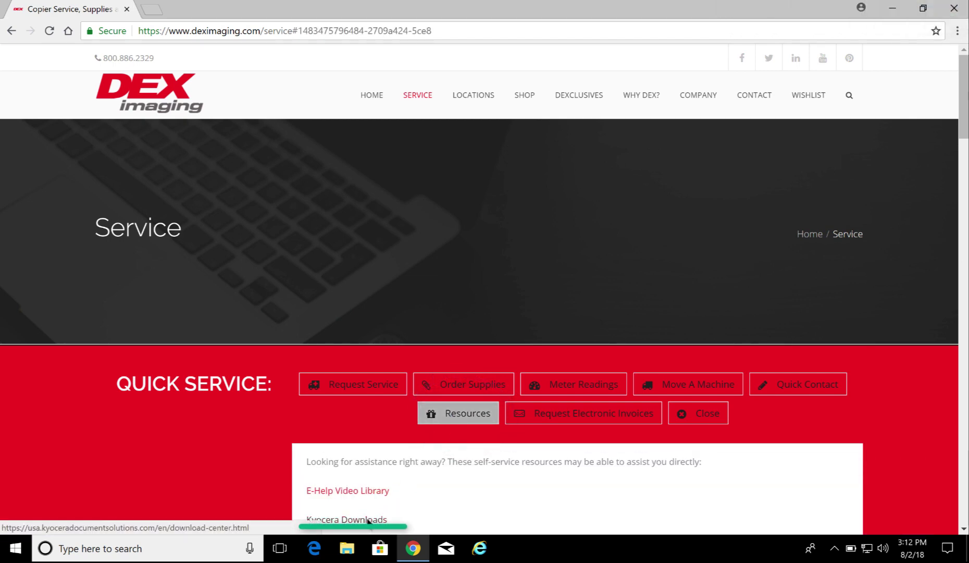
click(368, 520)
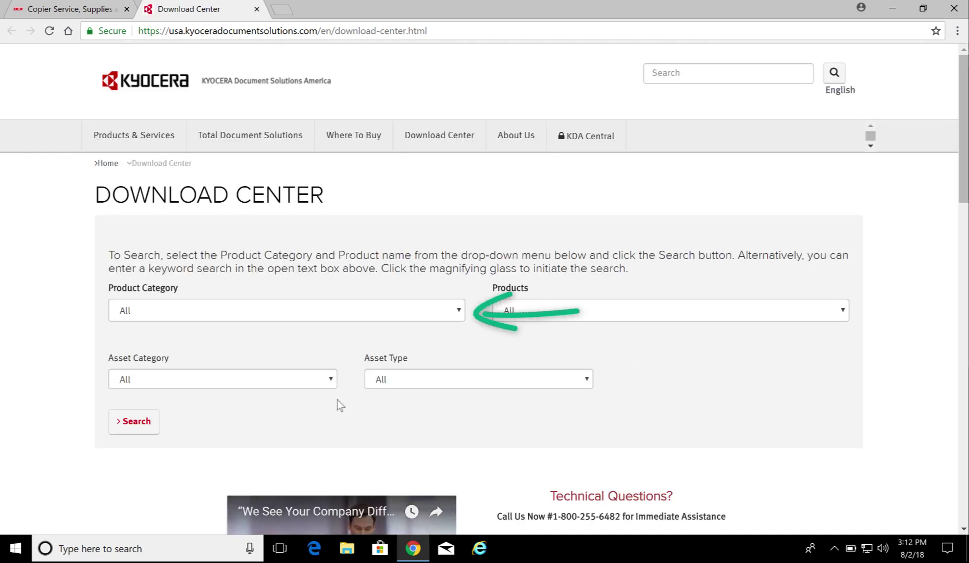
Search downloads for the A3 MFPs category and download KNV 5.8.0517a.zip
click(204, 313)
click(179, 338)
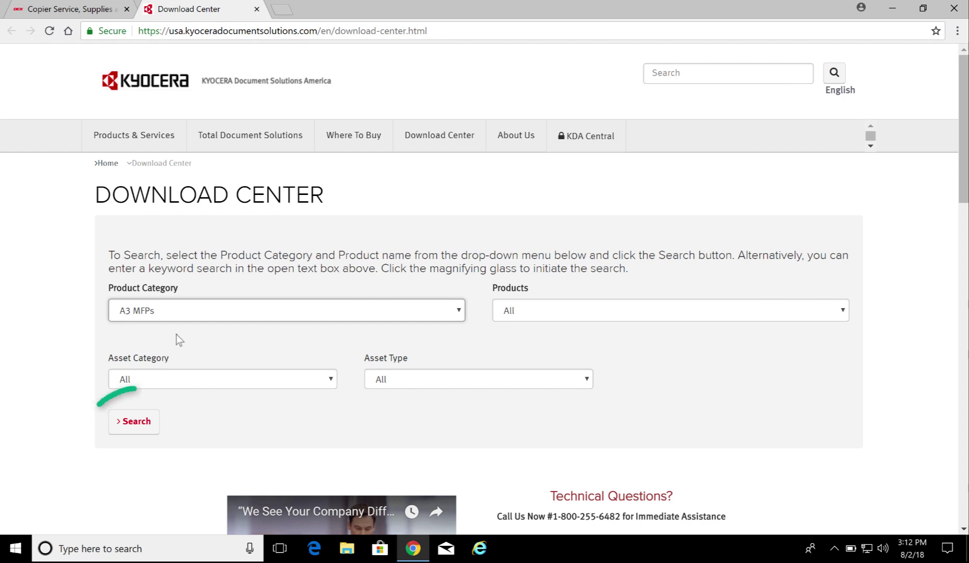
click(123, 424)
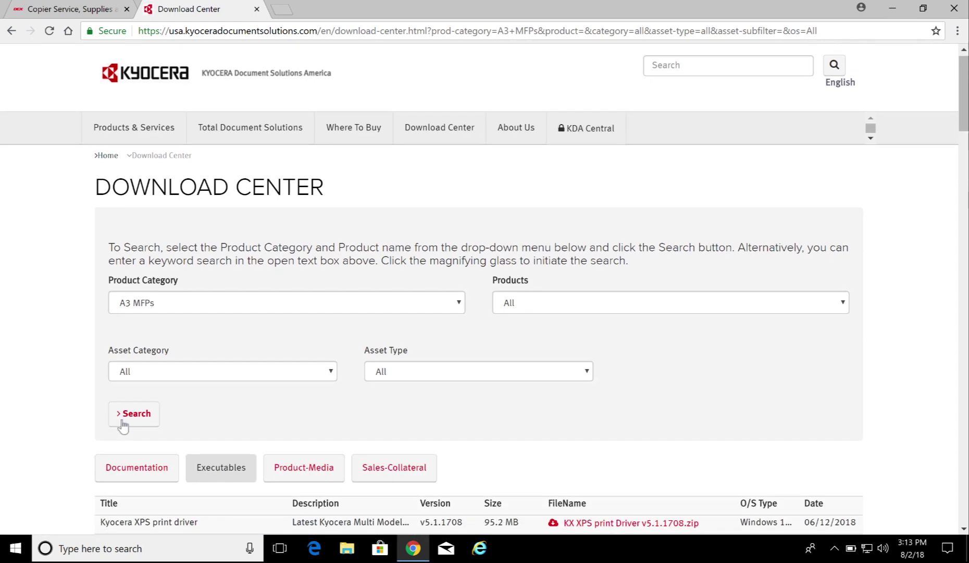
scroll(122, 426, down, 2)
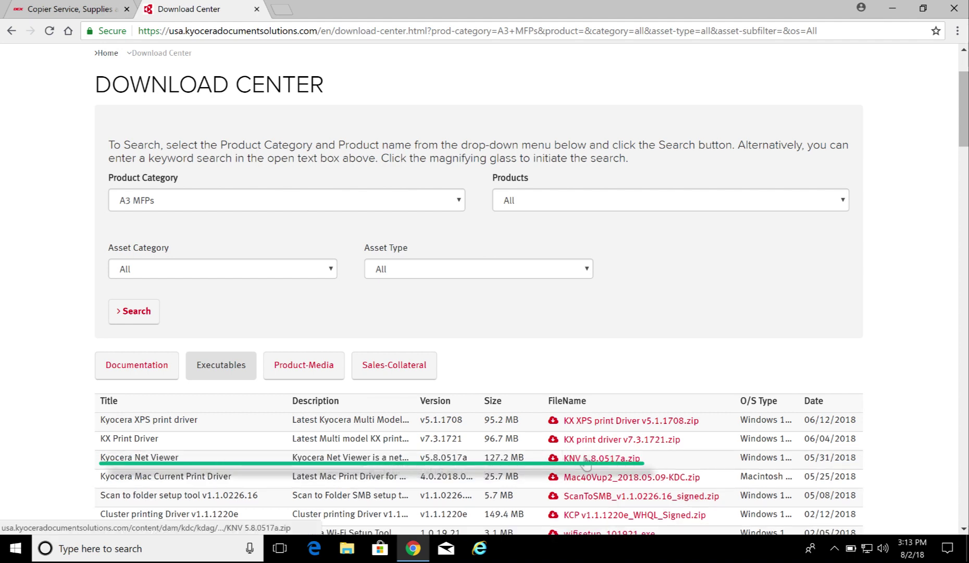
click(586, 459)
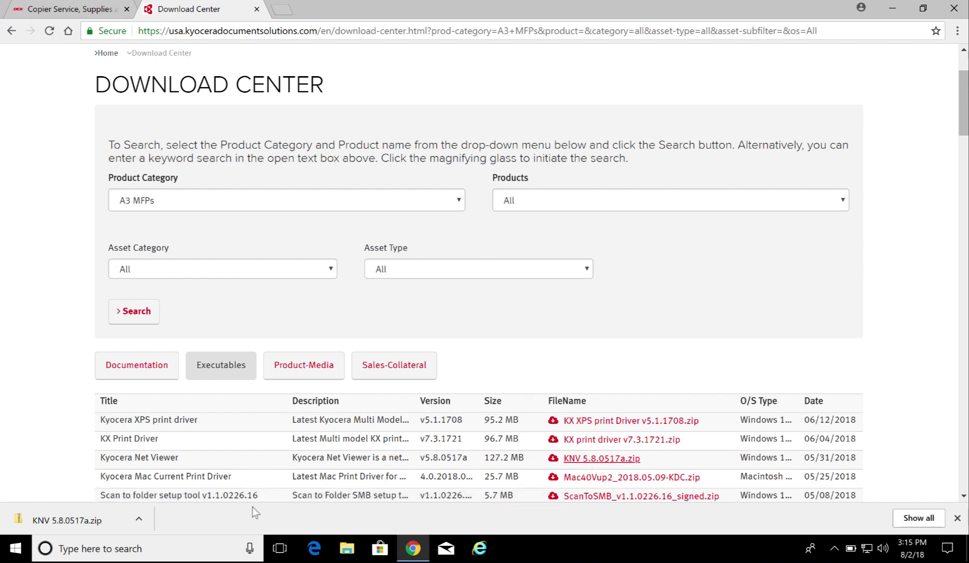
Show the downloaded zip in its folder and extract it to Downloads\KNV 5.8.0517a
click(139, 519)
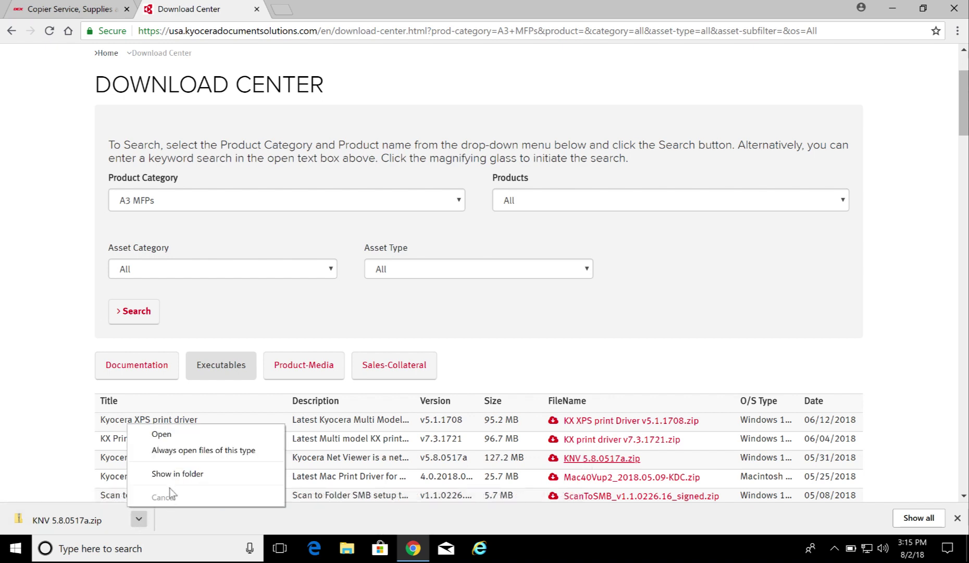
click(178, 474)
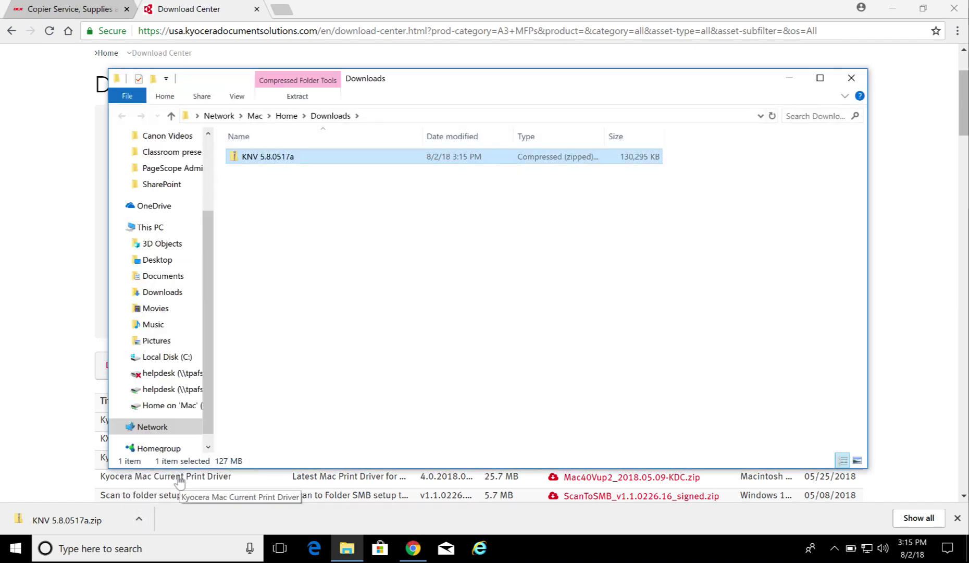
right_click(259, 159)
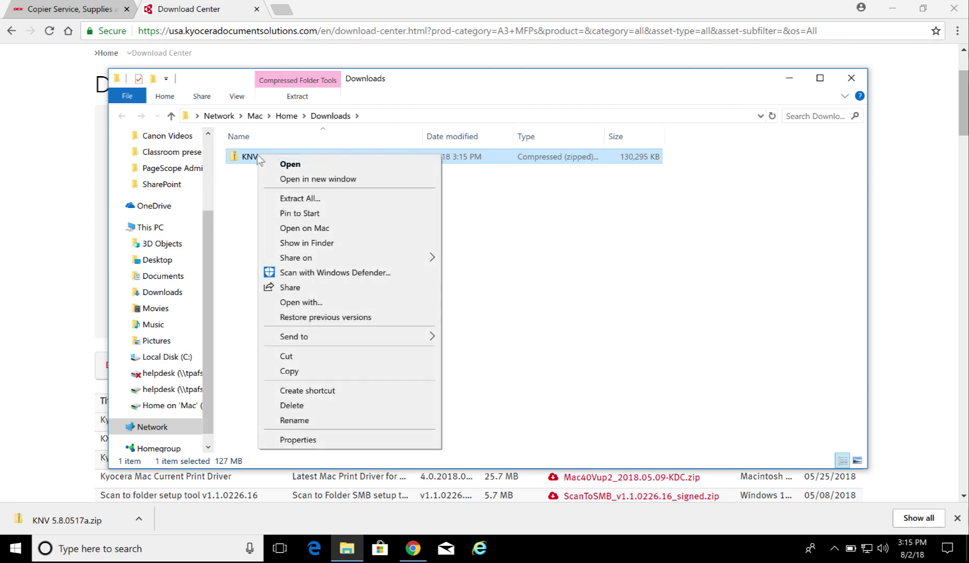
click(274, 198)
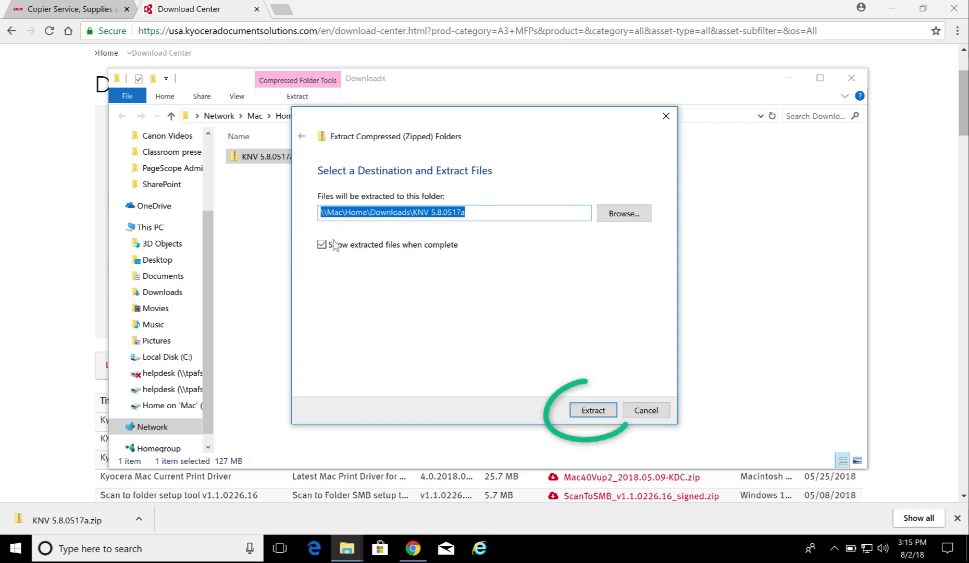
click(592, 411)
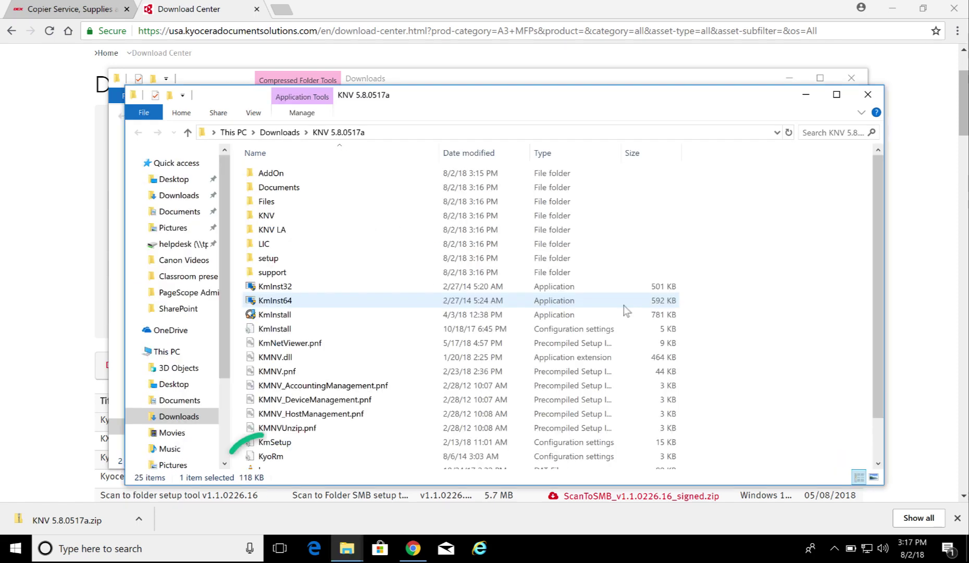
Run the extracted Setup program and approve the User Account Control prompt
scroll(623, 305, down, 2)
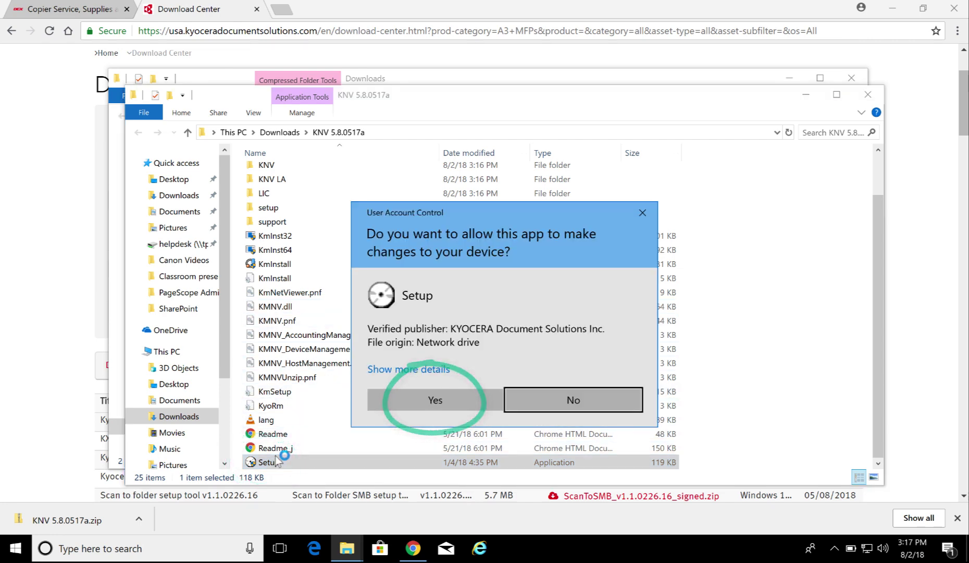
click(417, 403)
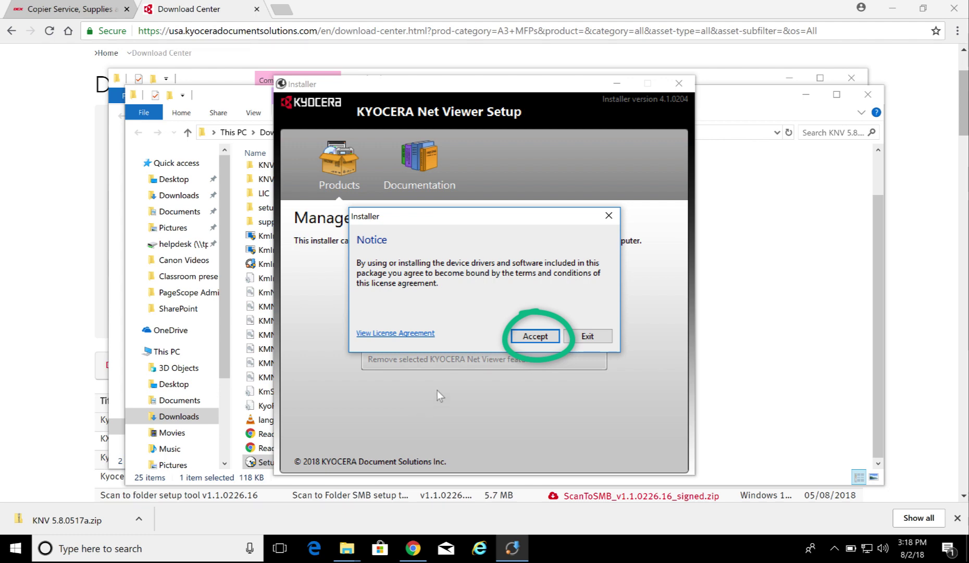
Accept the license and install Net Viewer with Device management and Accounting management components
click(536, 335)
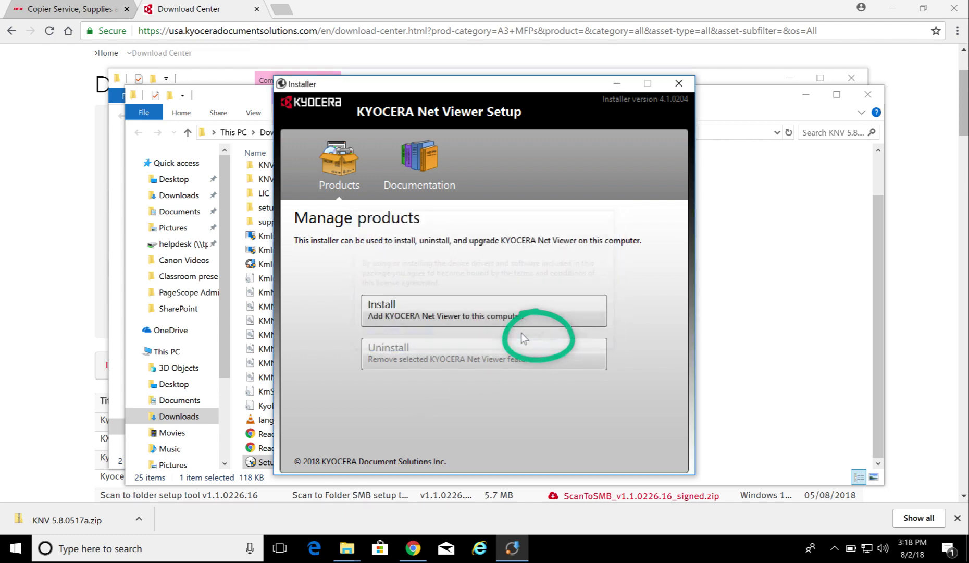
click(460, 317)
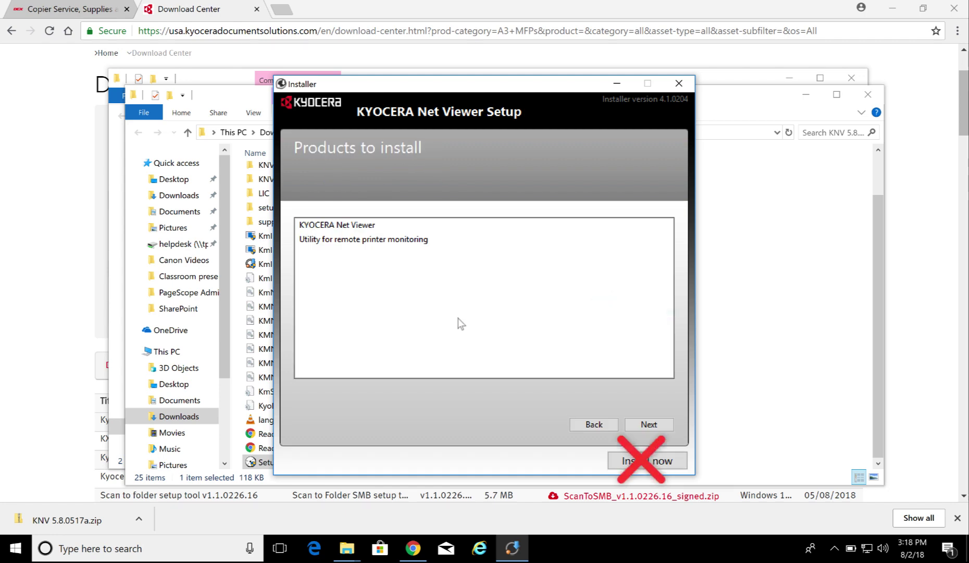
click(646, 424)
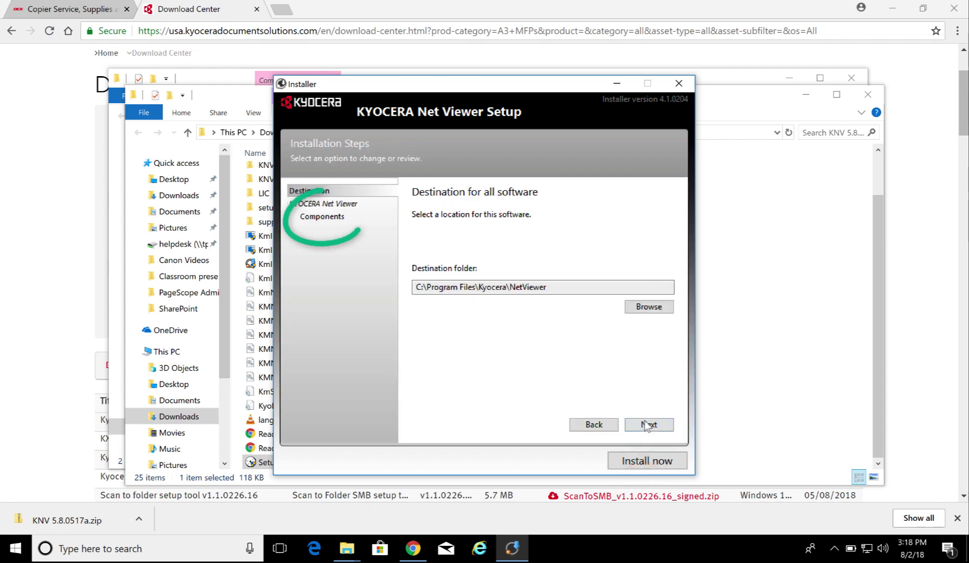
click(316, 219)
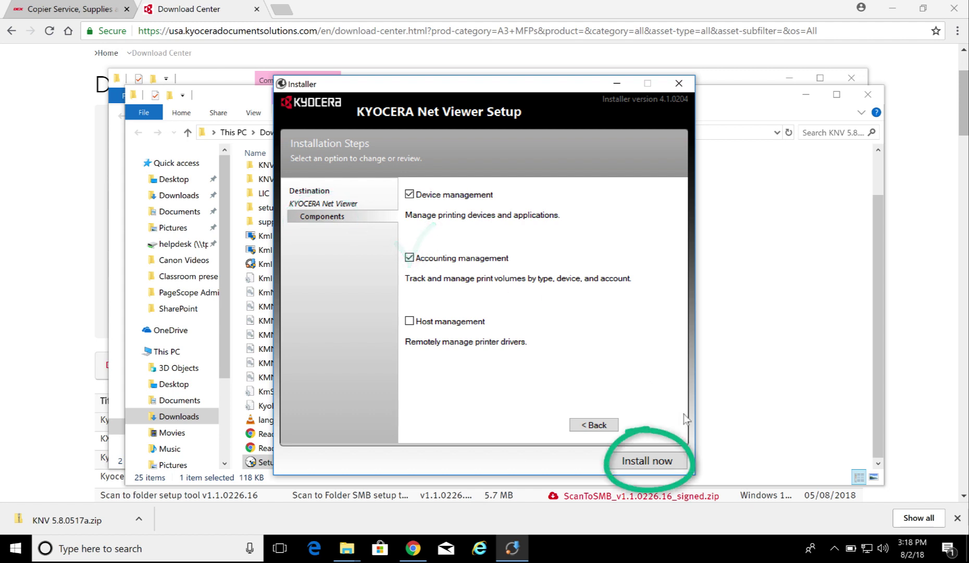
click(657, 461)
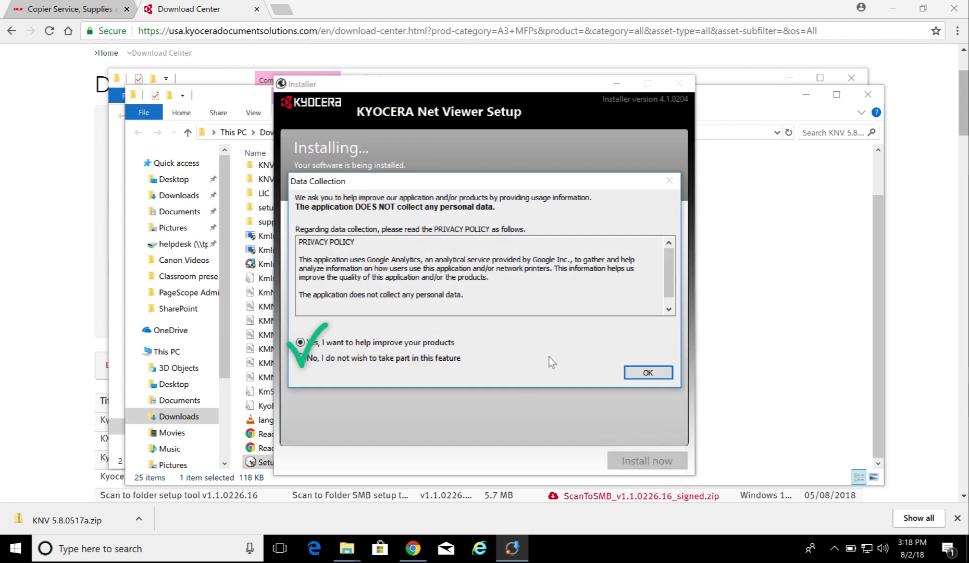
Decline usage-data collection and close the finished installer with Start now checked
click(440, 363)
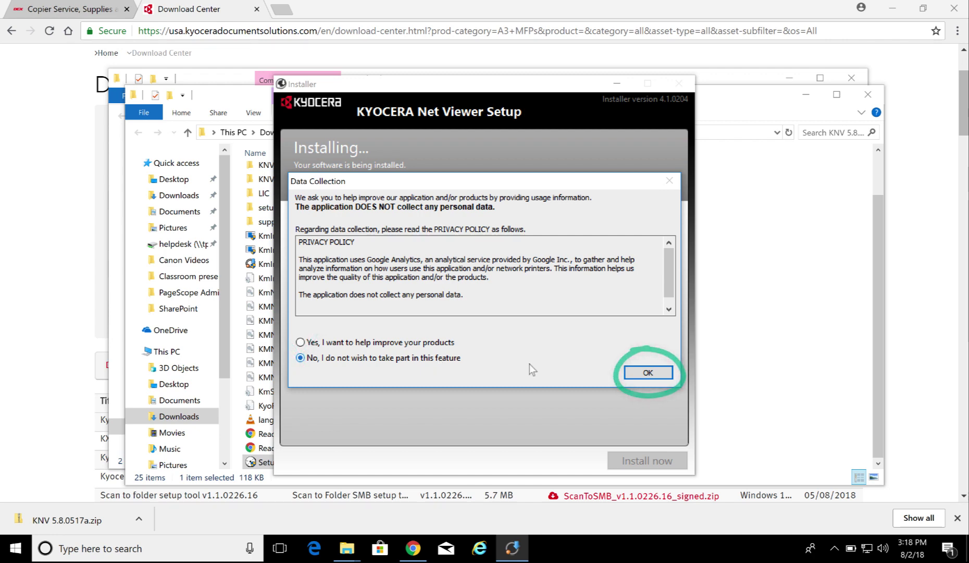
click(647, 373)
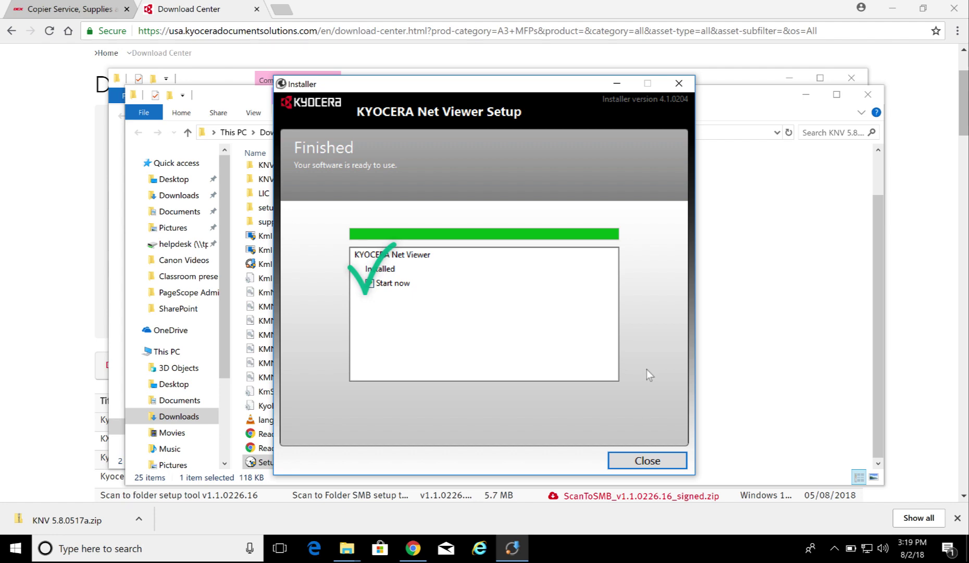
click(643, 453)
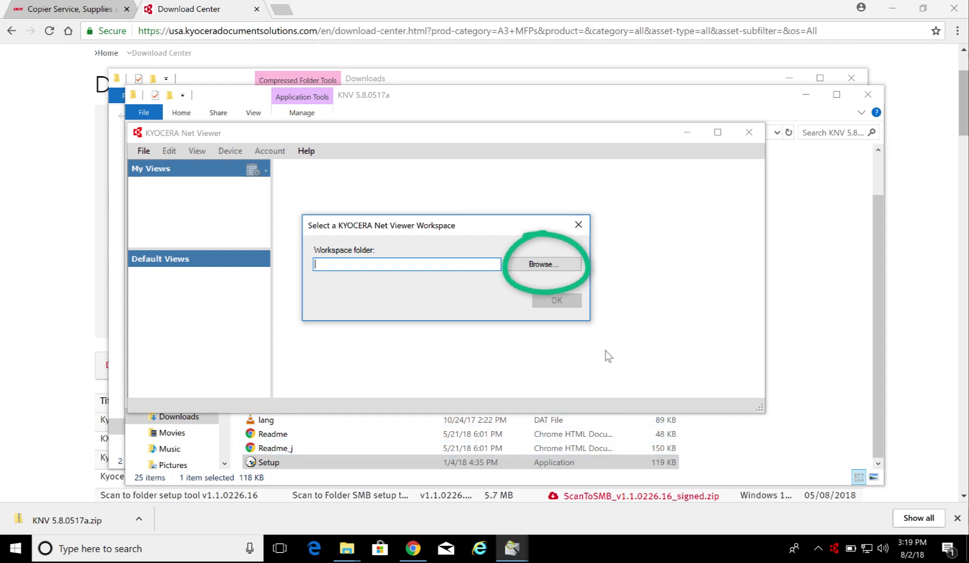
Create a new NetViewer folder on drive C and confirm C:\NetViewer as the workspace
click(553, 266)
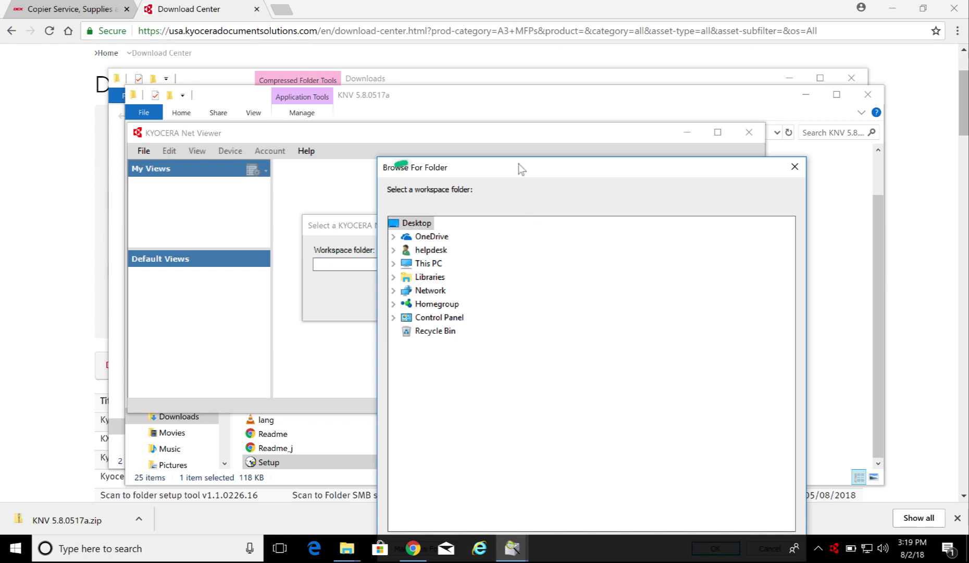
drag(518, 166, 504, 93)
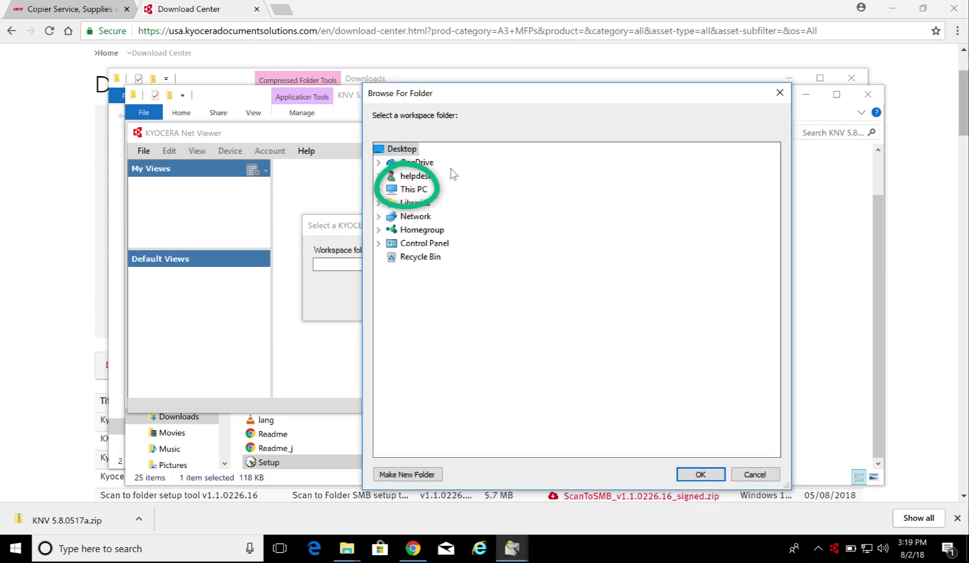
double_click(412, 190)
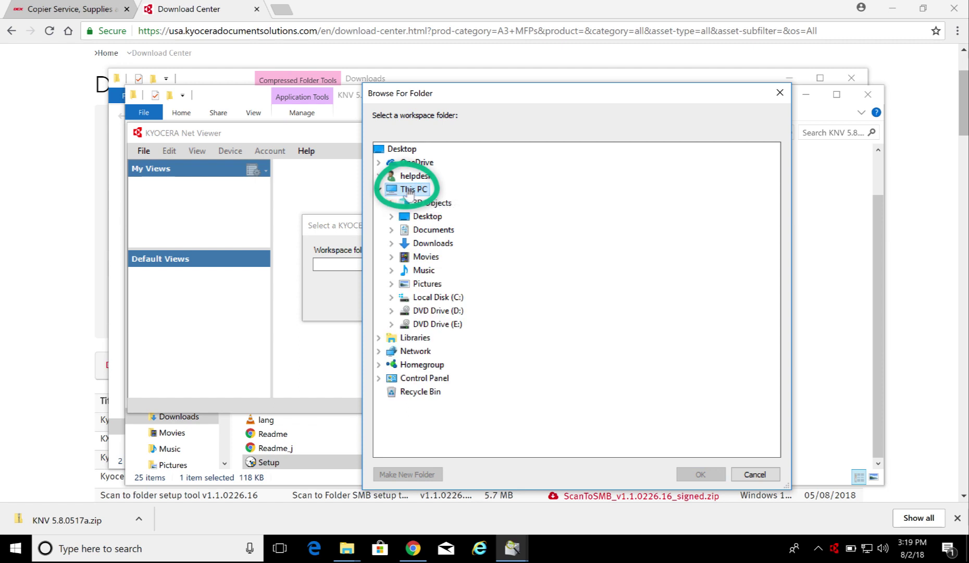
double_click(437, 298)
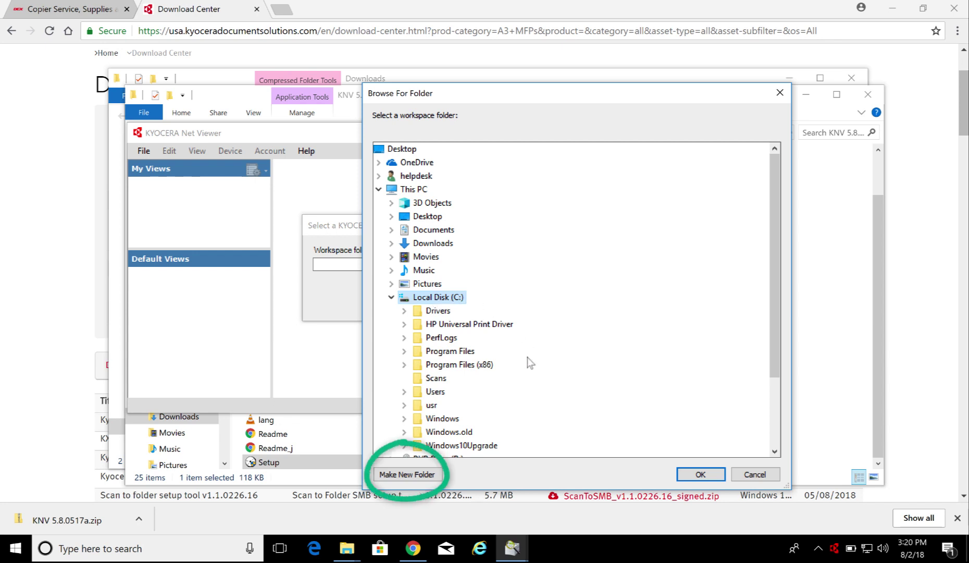
click(409, 474)
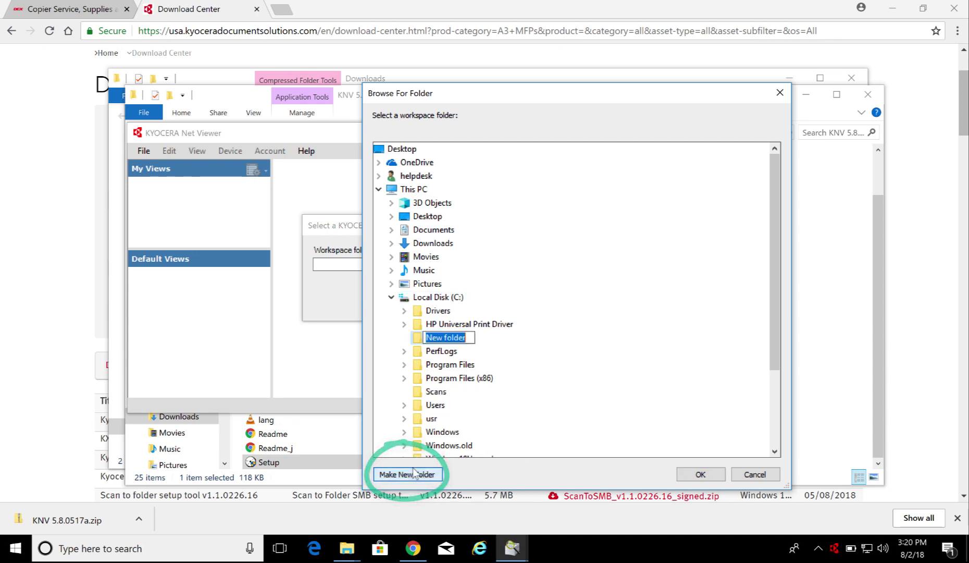
text(N)
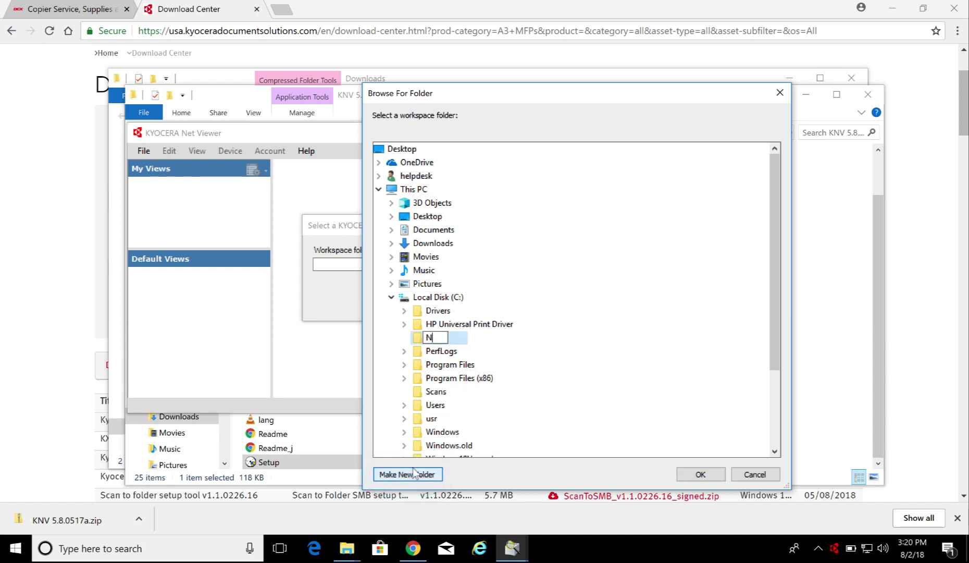
text(etViewer)
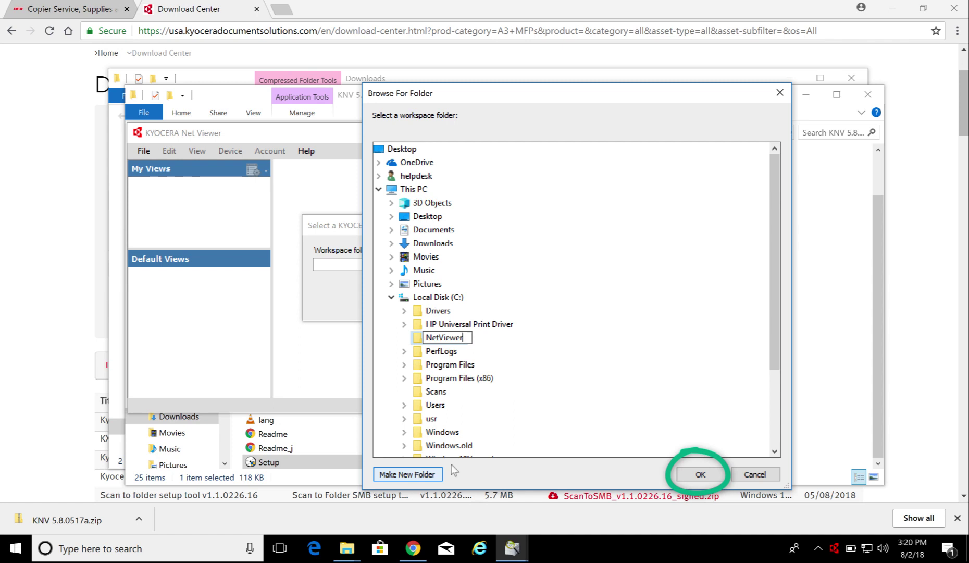
click(700, 475)
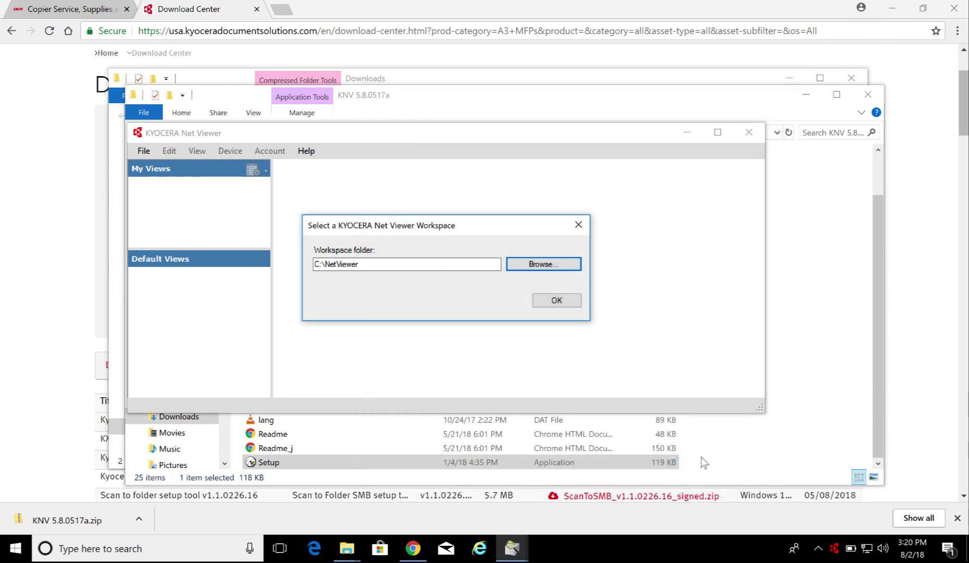
click(556, 302)
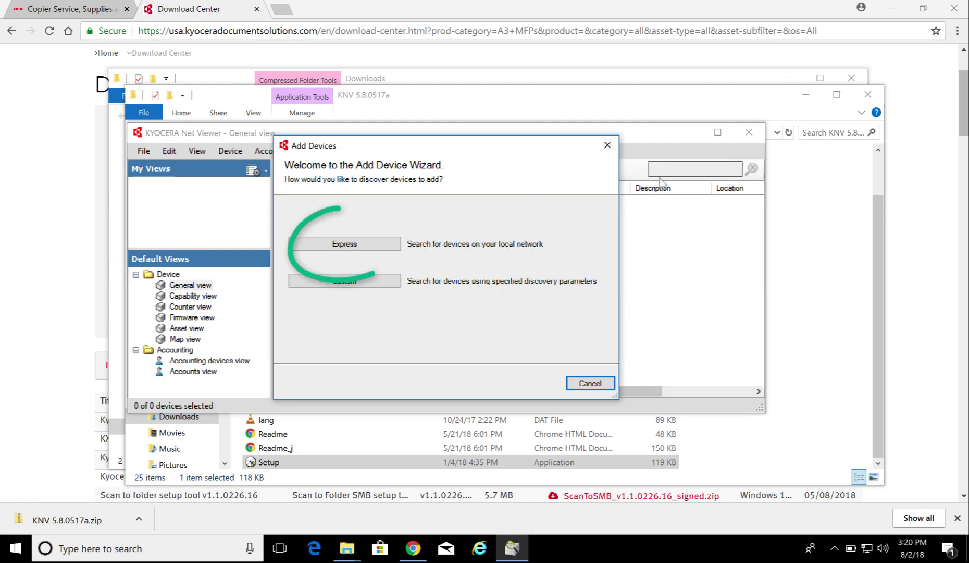
Run Express device discovery from the Add Device Wizard and maximize the Net Viewer window
click(384, 244)
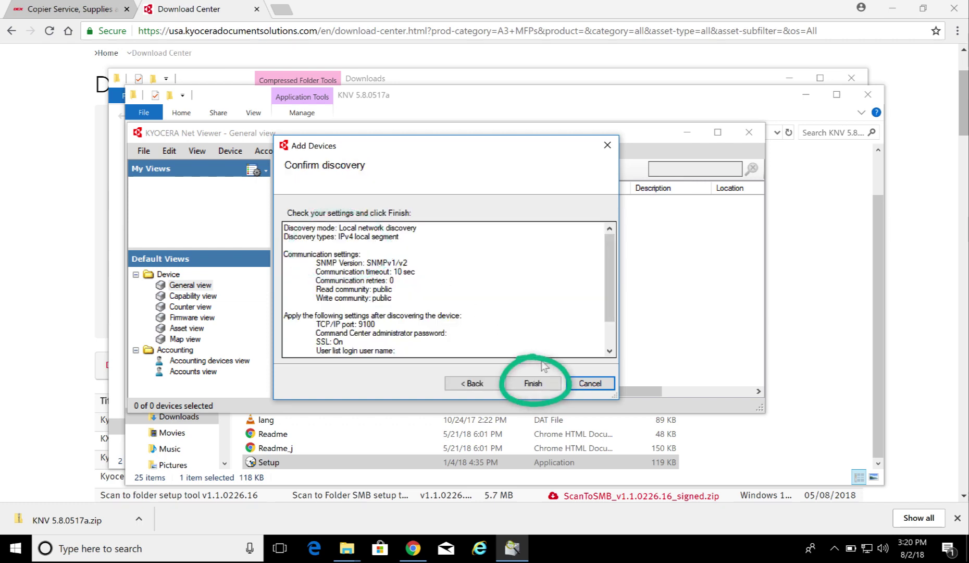
click(534, 384)
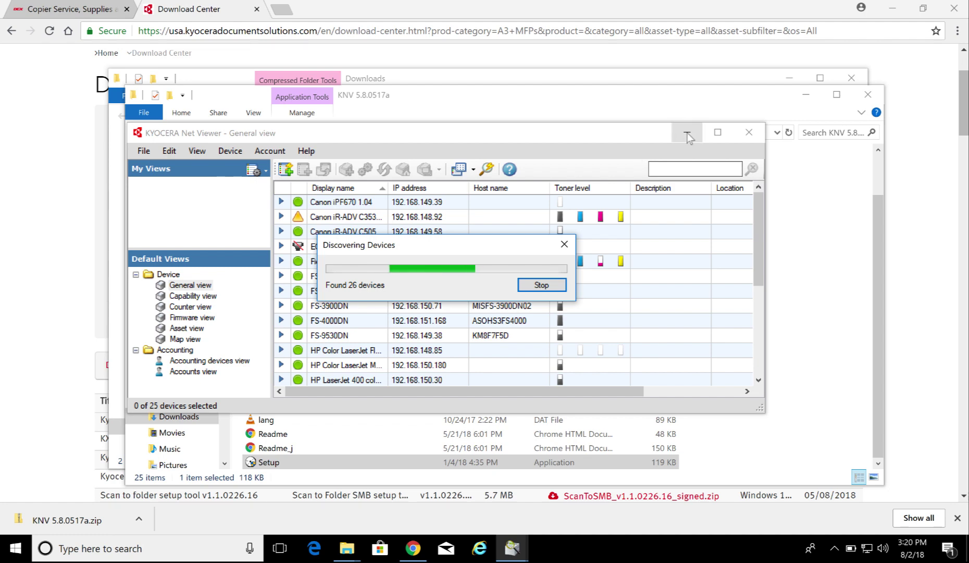
click(717, 132)
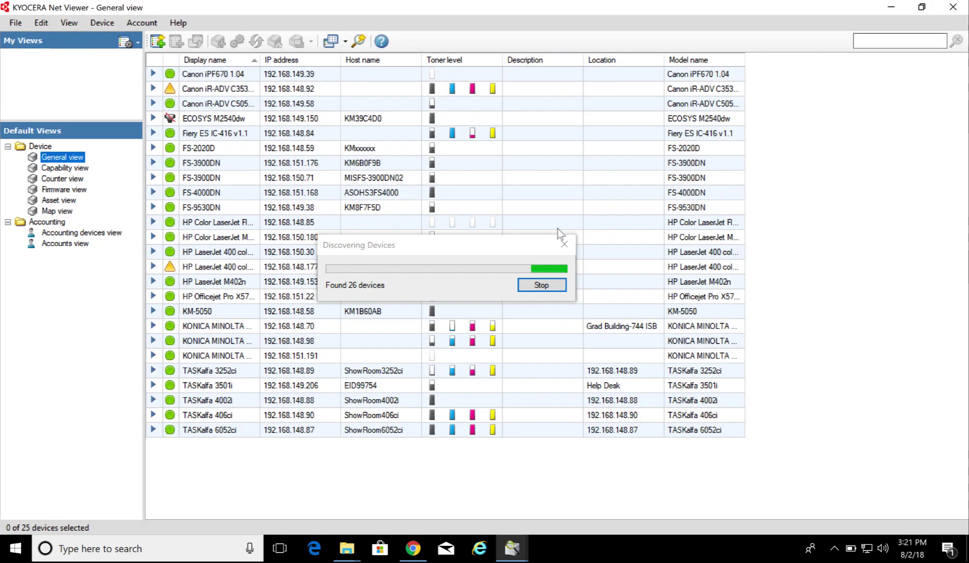
Stop discovery and delete the 21 devices from the top row through the last KONICA MINOLTA
click(542, 285)
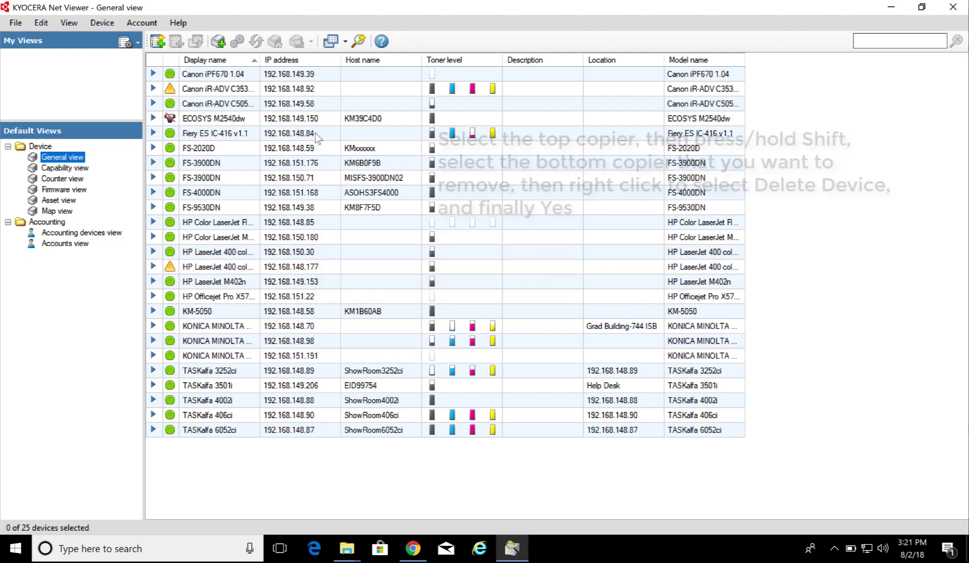
click(231, 76)
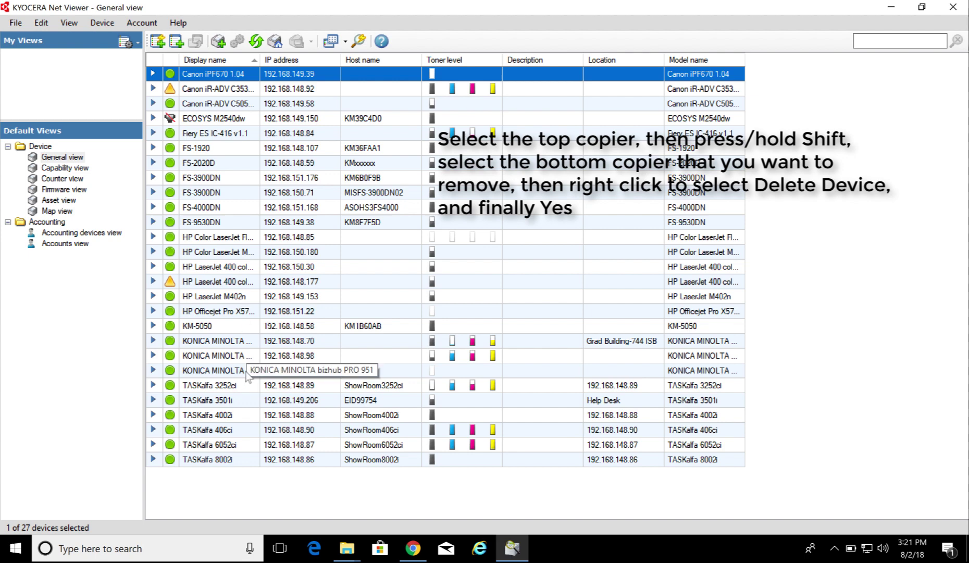
shift+click(247, 371)
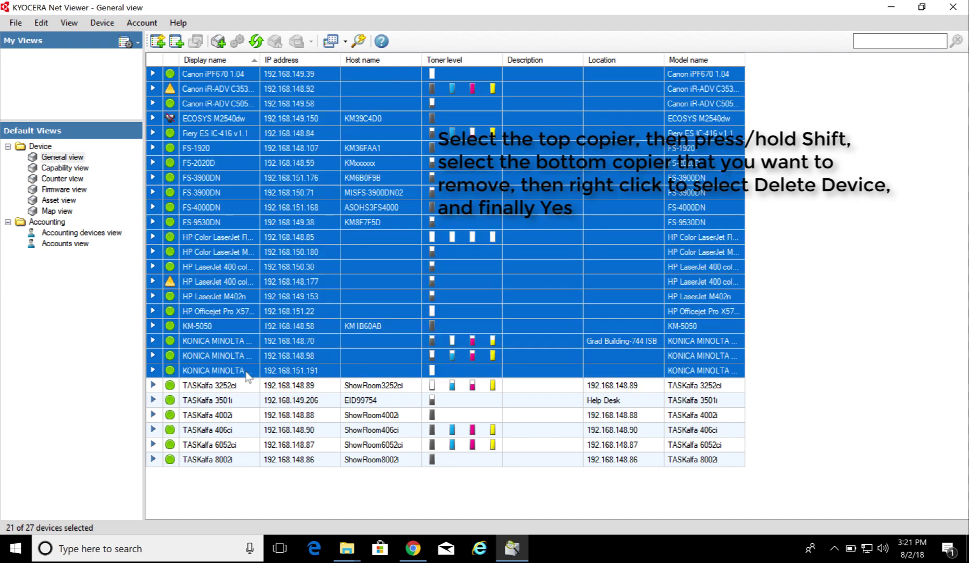
right_click(248, 376)
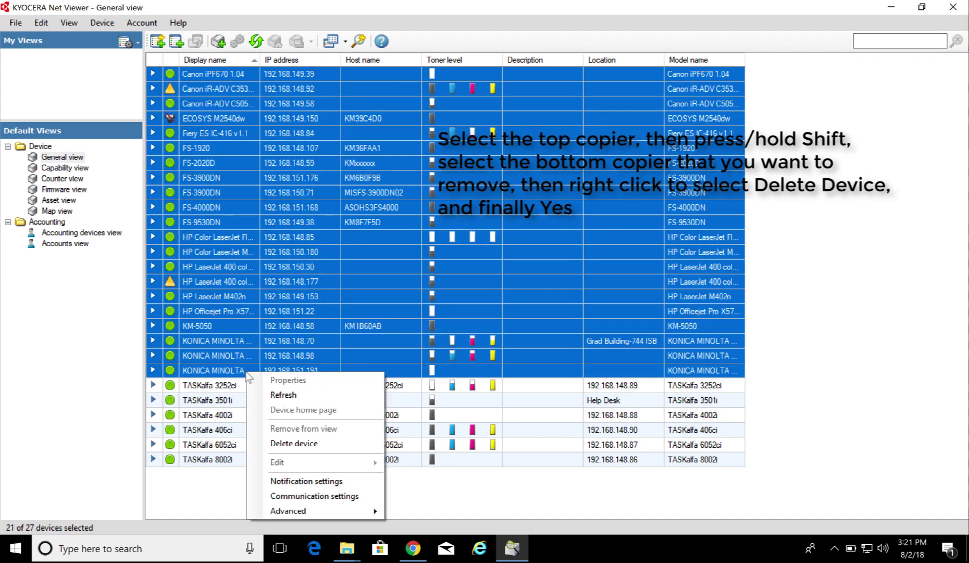
click(282, 444)
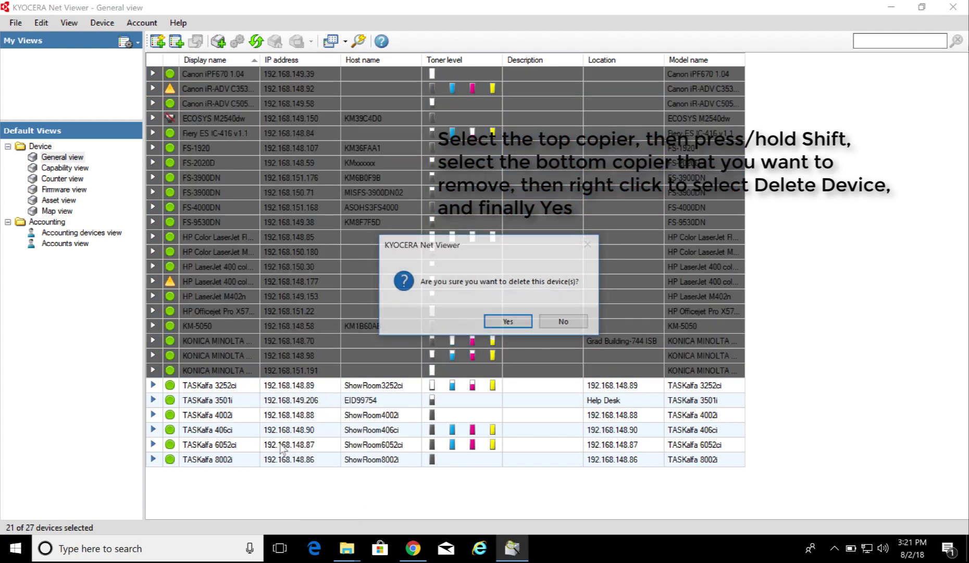
click(509, 323)
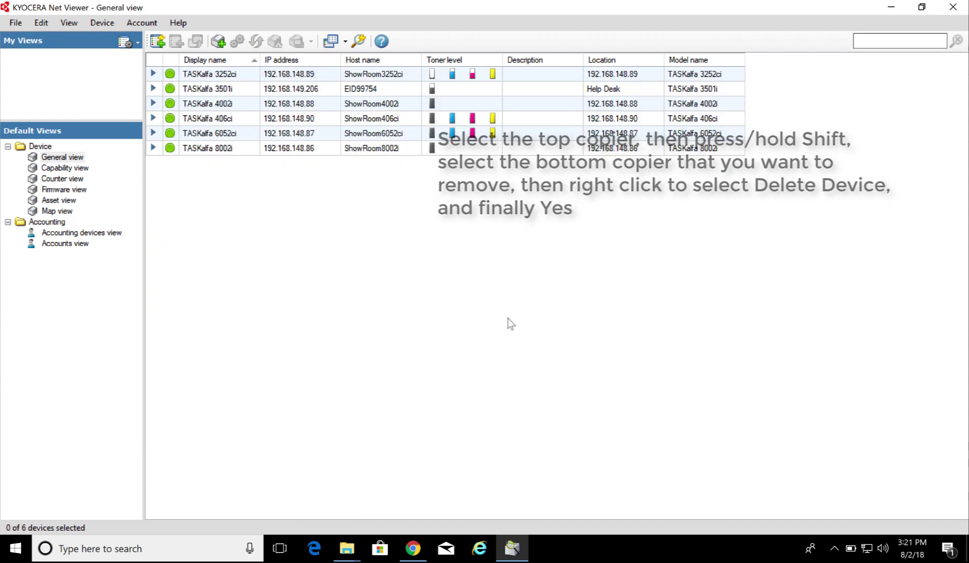
Delete the five copiers from TASKalfa 3501i through TASKalfa 8002i
click(237, 89)
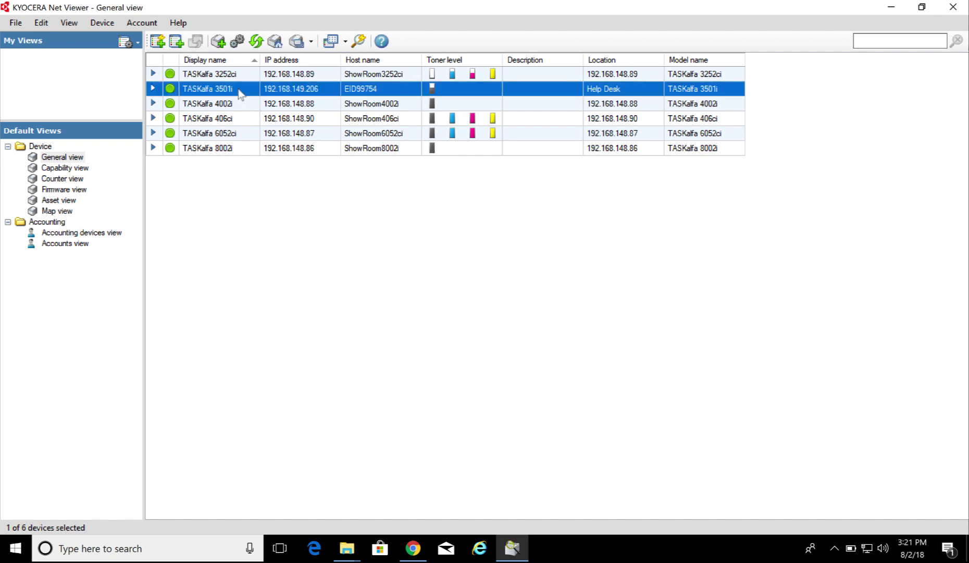
shift+click(237, 149)
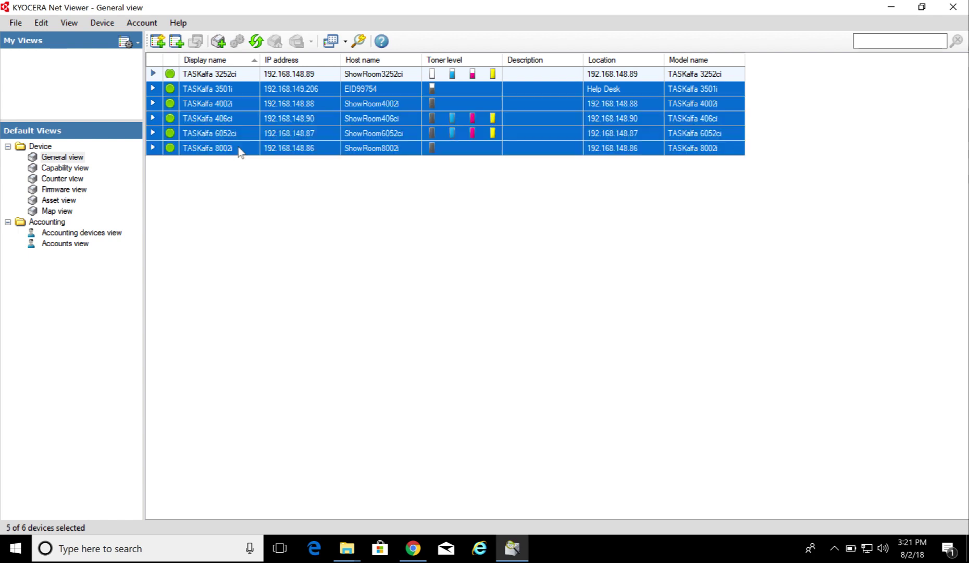
right_click(234, 117)
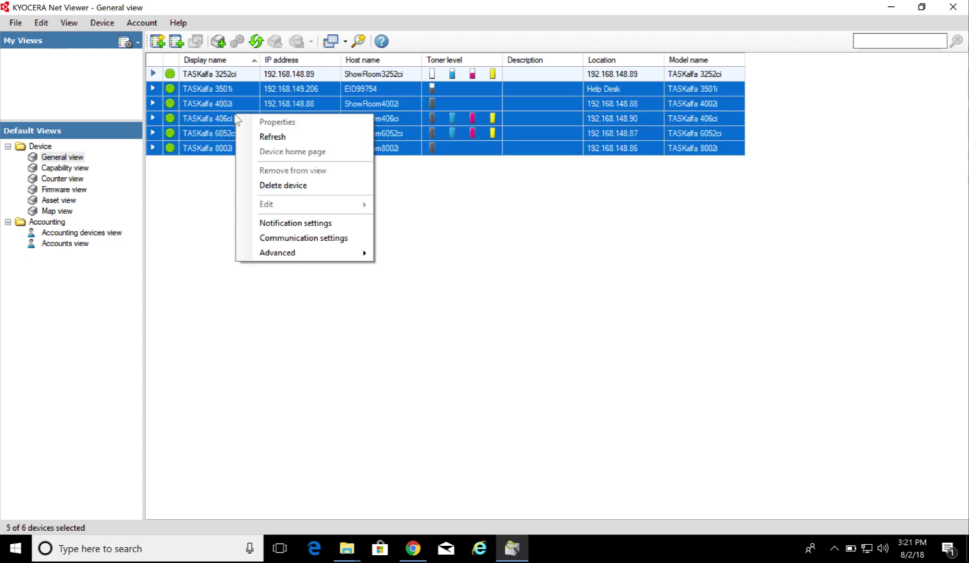
click(278, 186)
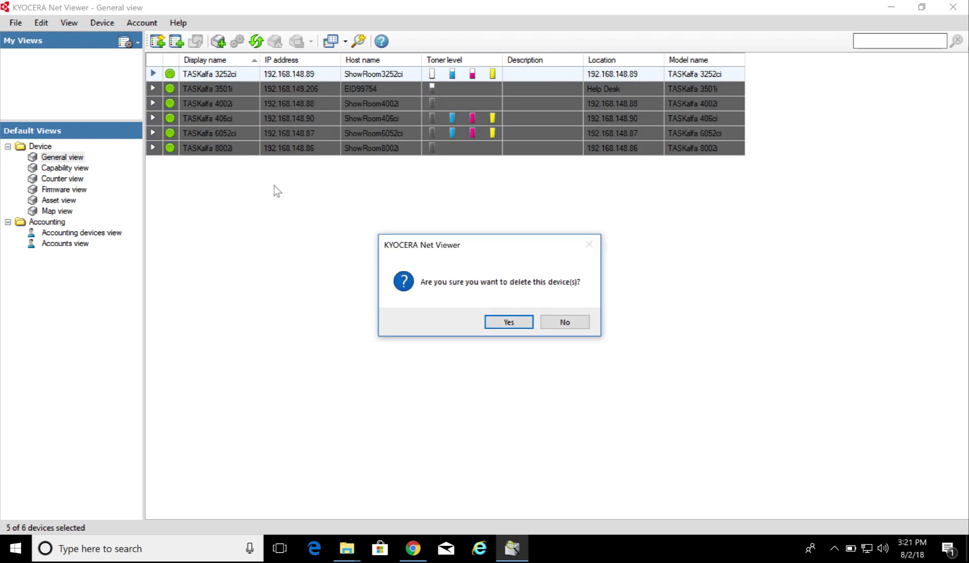
click(500, 324)
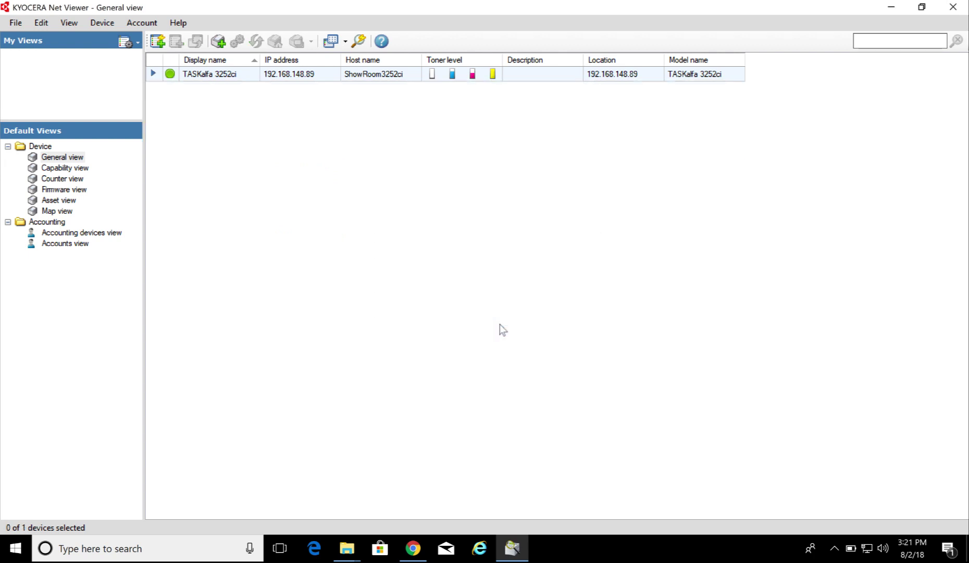
Save login user name Admin and the password in the TASKalfa 3252ci's communication settings, then show Accounting devices
right_click(202, 77)
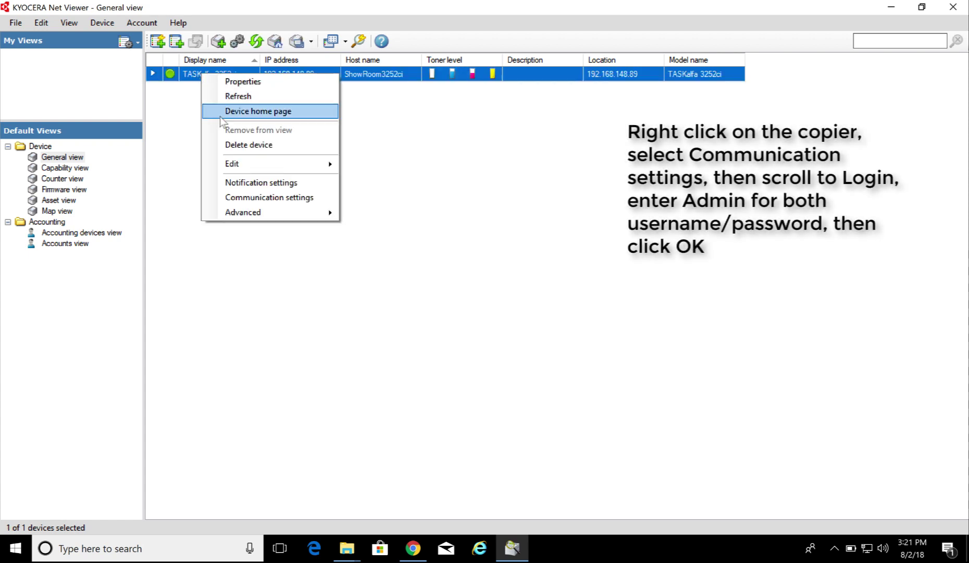
click(245, 201)
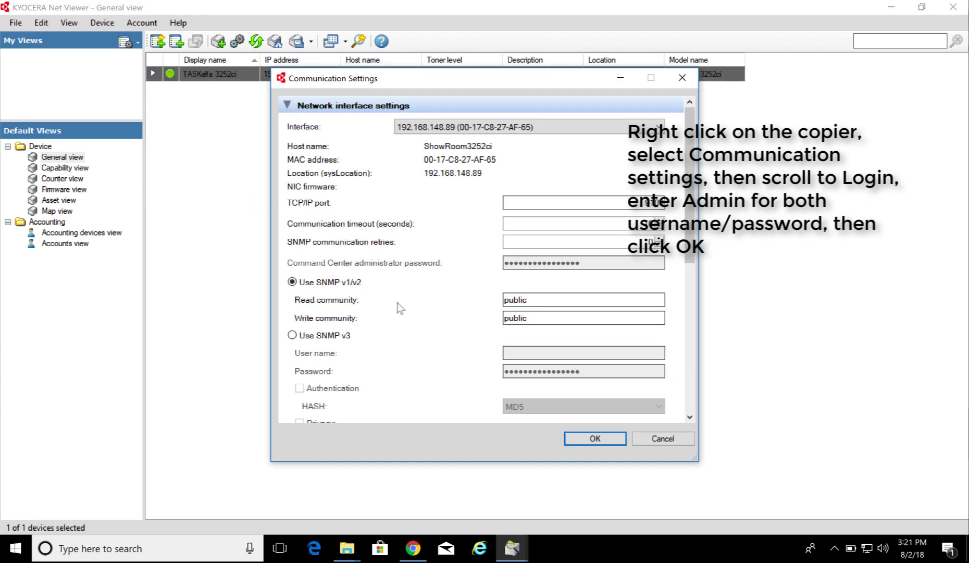
scroll(400, 308, down, 6)
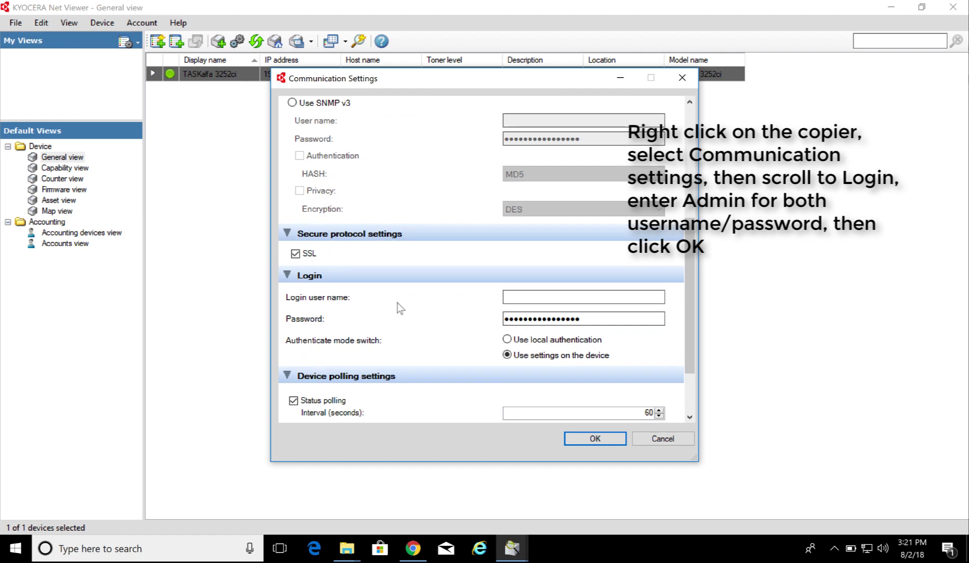
click(527, 298)
text(Admin)
key(Tab)
text(Admi)
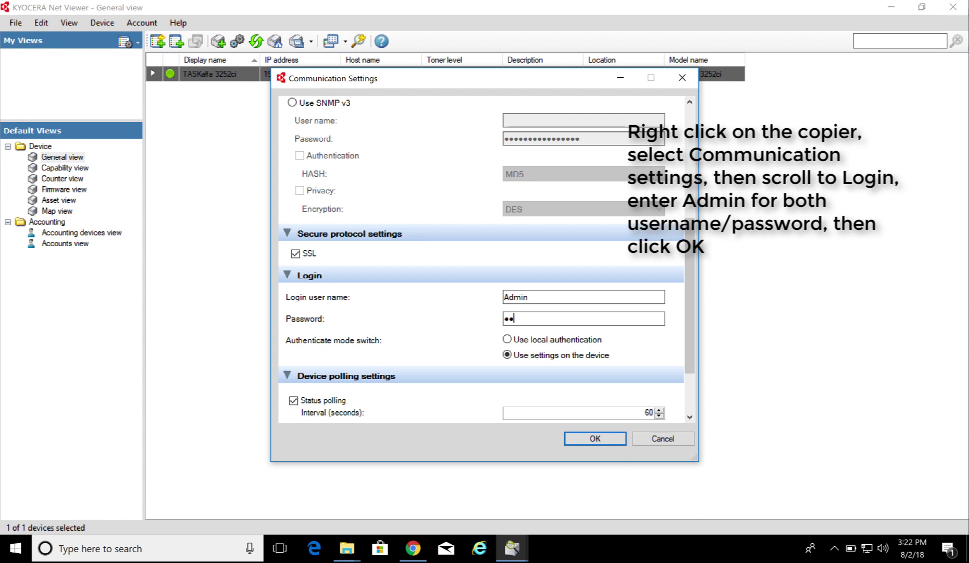
text(n)
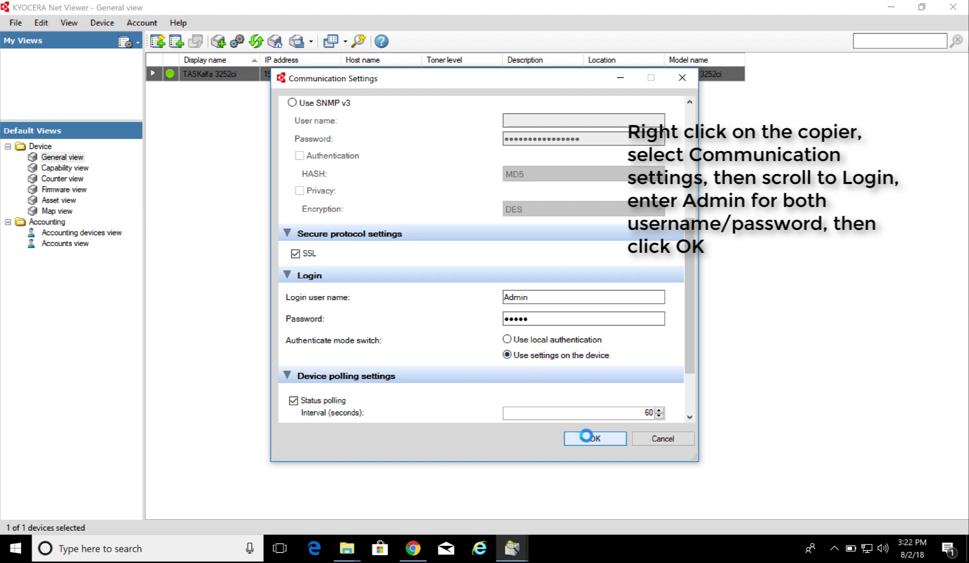
click(589, 439)
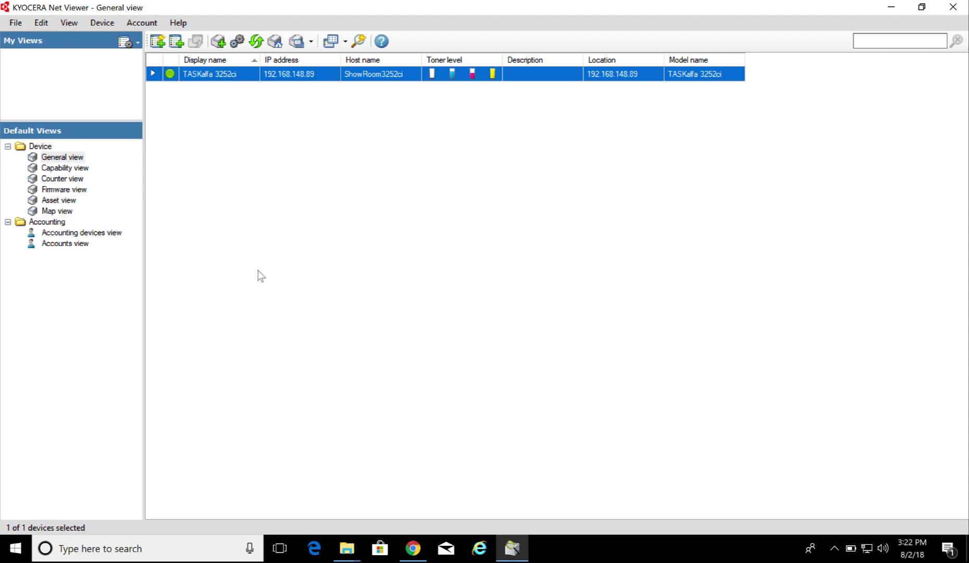
click(104, 234)
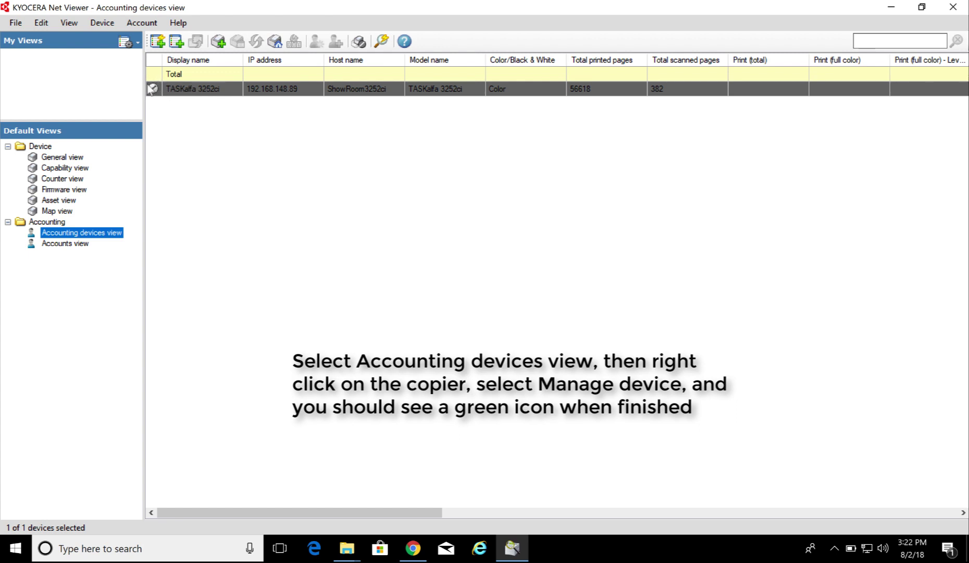
Choose Manage device for the TASKalfa 3252ci row in the Accounting devices view
right_click(194, 92)
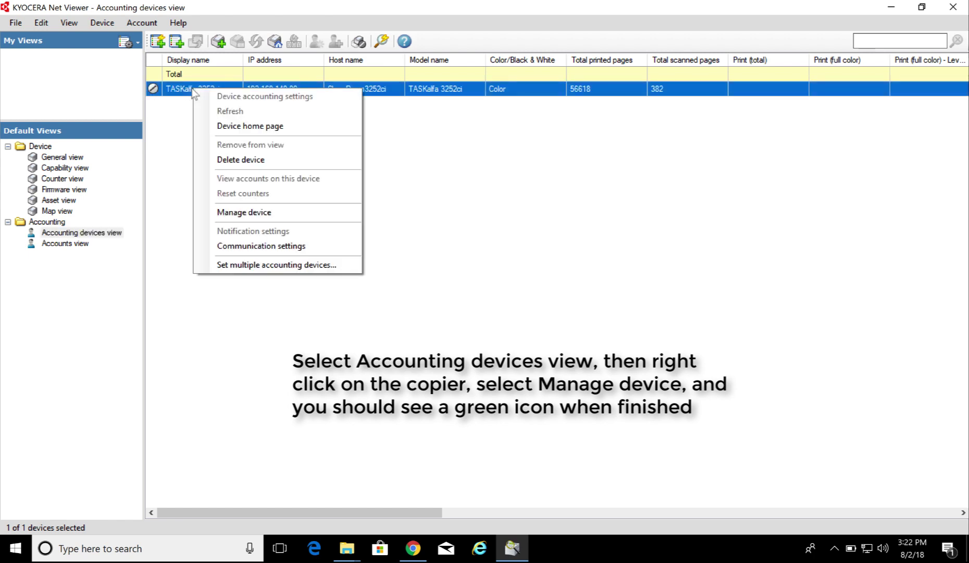
click(232, 213)
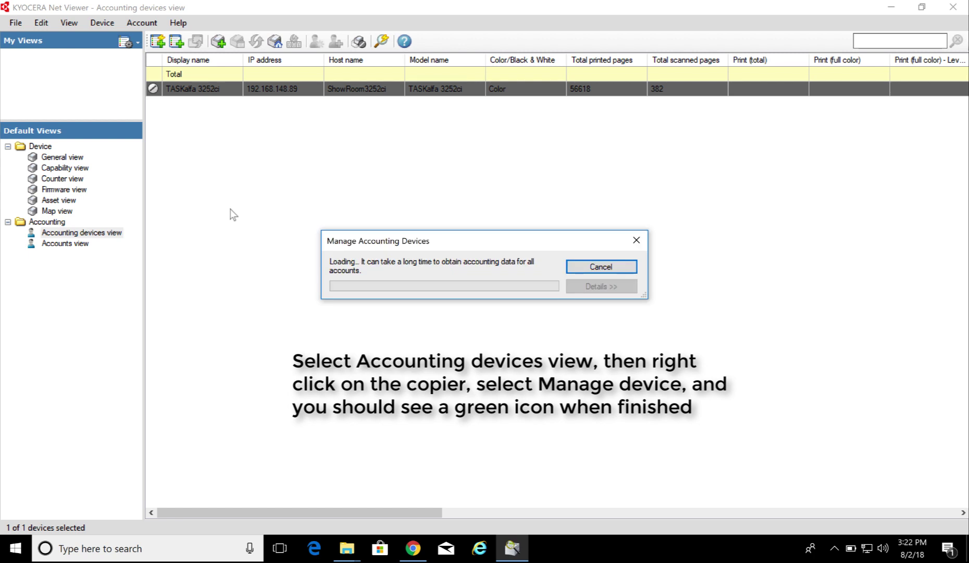